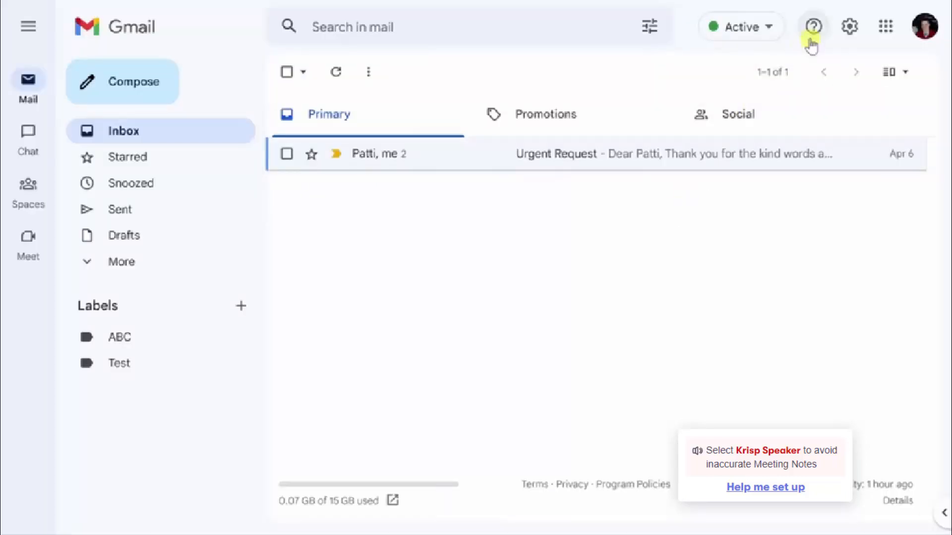
Step: Open the full mail settings and go to the Signature section of the general settings
click(848, 30)
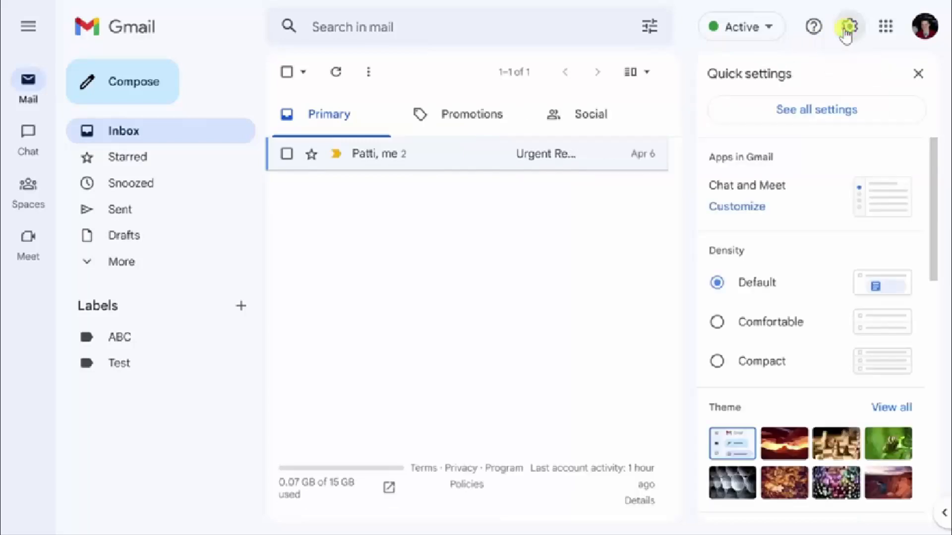
click(836, 110)
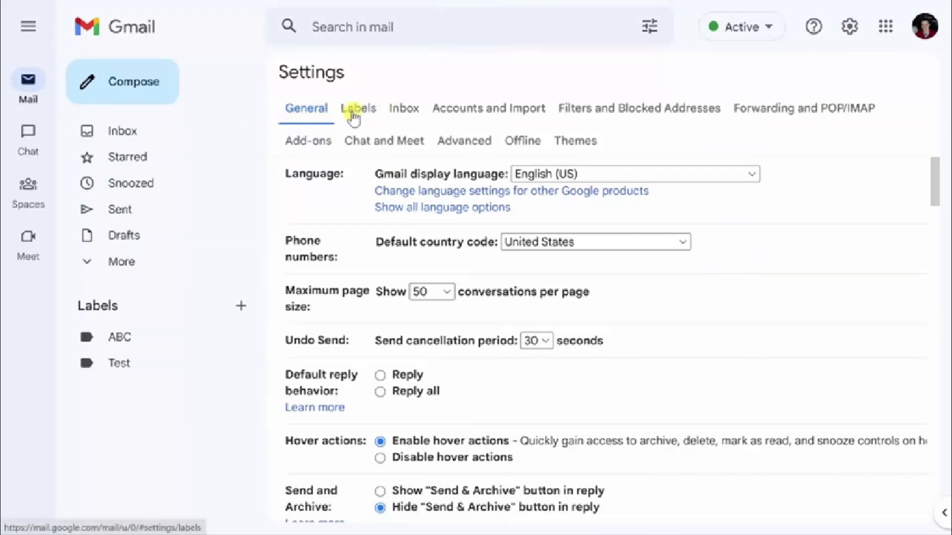
scroll(733, 226, down, 5)
scroll(734, 230, down, 16)
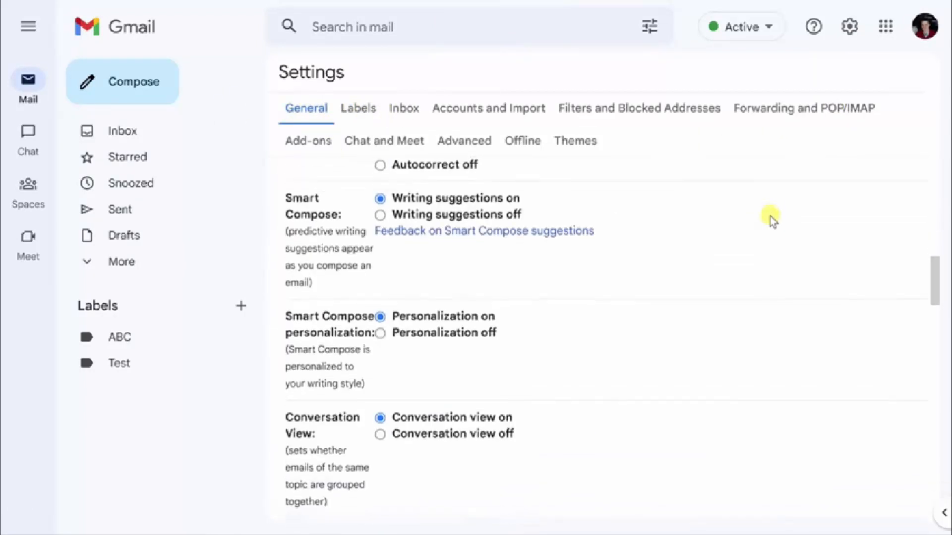
scroll(773, 208, down, 14)
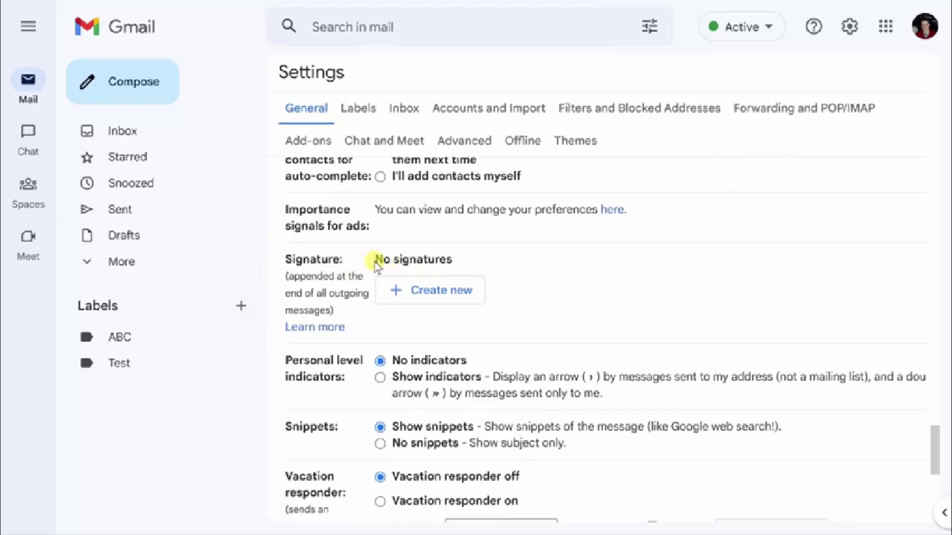
Step: Create a Work signature with the full name, 'Principal Evangelist | Kevin Cookie Company' and 'When checking out, use code "Hungry" for a free cookie'
click(431, 295)
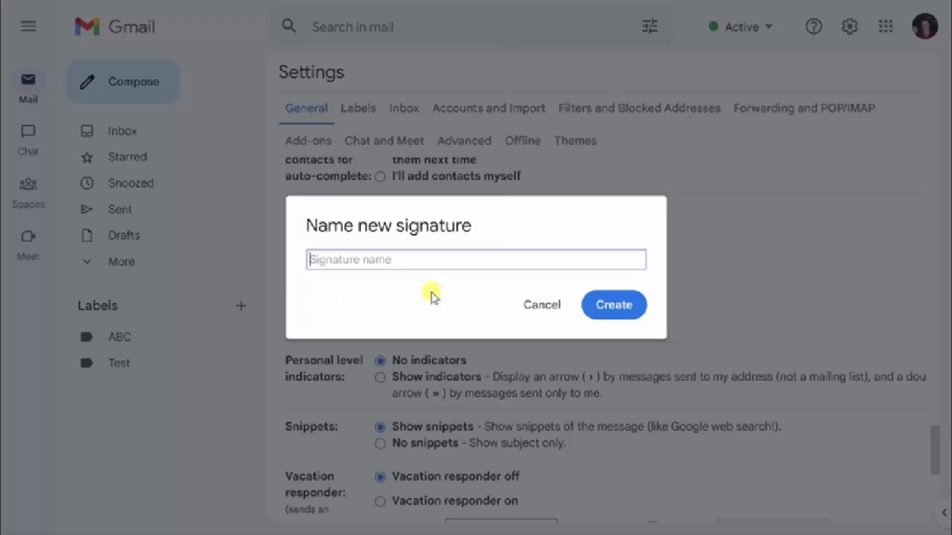
key(Escape)
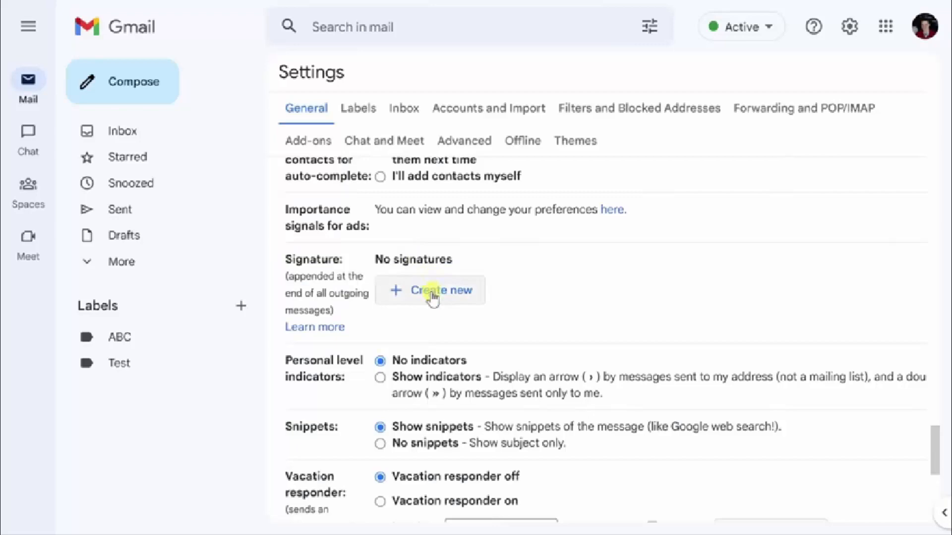
click(432, 295)
text(Work)
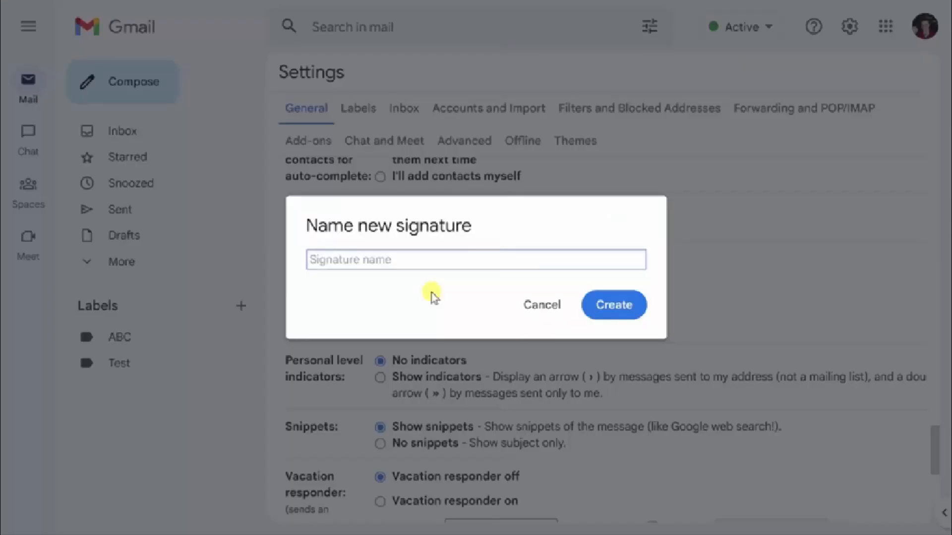
text(Work)
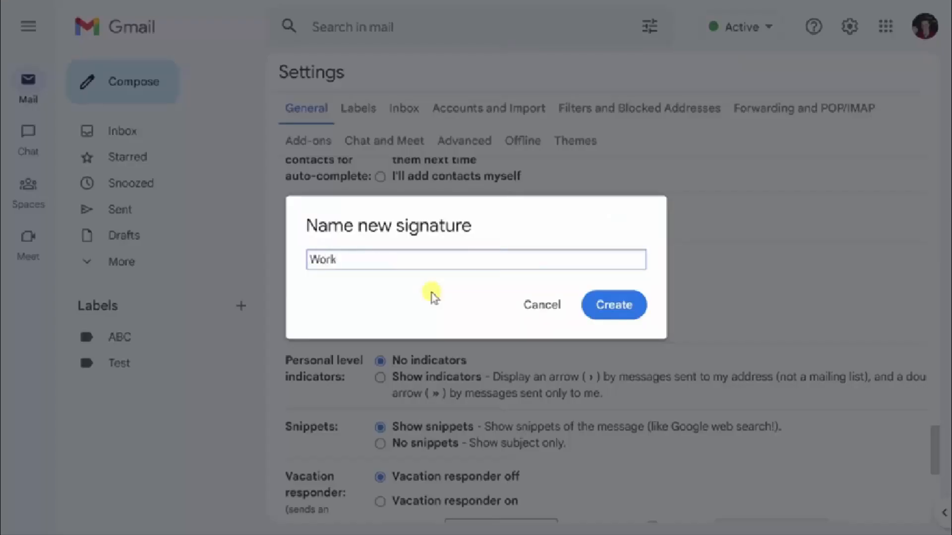
click(616, 304)
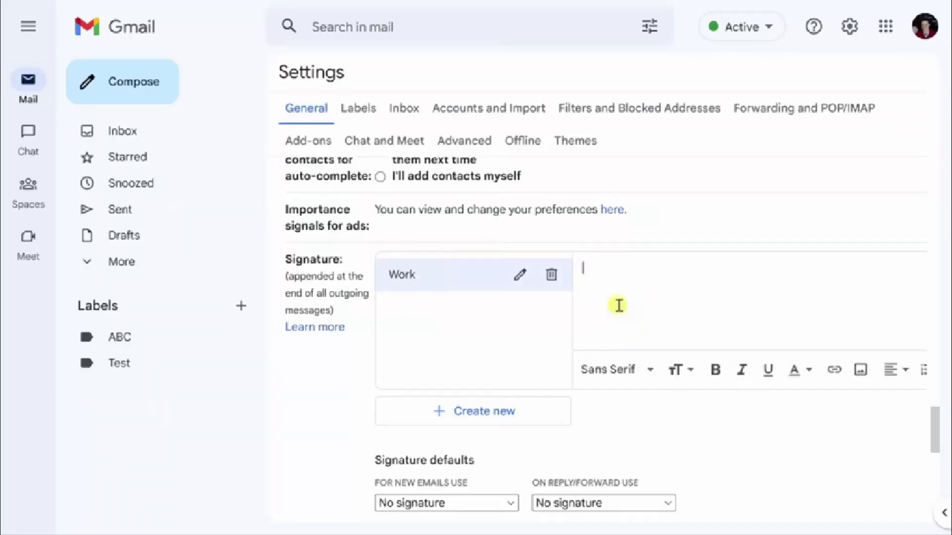
text(Michael Mostert Principal Evangelist | Kevin Cookie Company When checking out, use code "Hungry" for a free cookie)
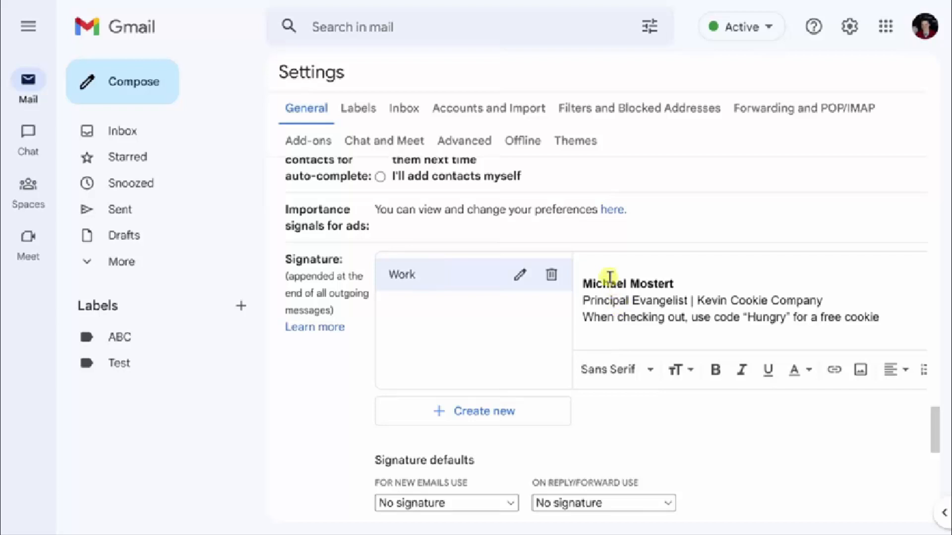
drag(840, 301, 570, 301)
click(688, 373)
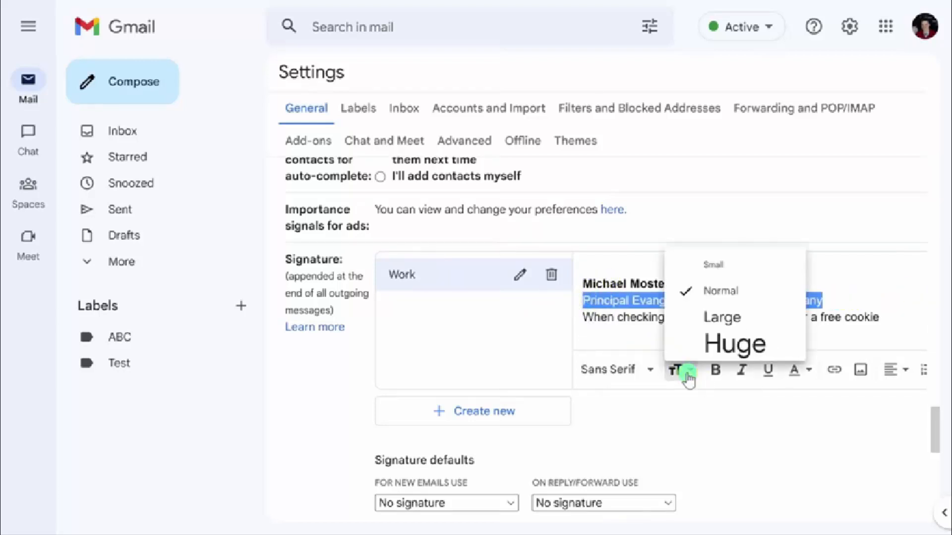
click(751, 449)
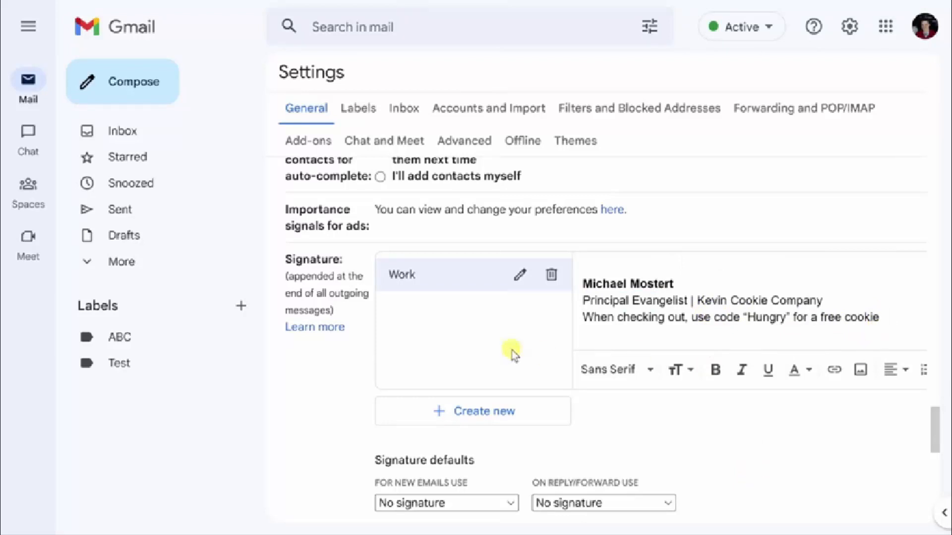
Step: Insert KCC Logo.png from My Drive below the Work signature's text and set the image size to Small
click(861, 370)
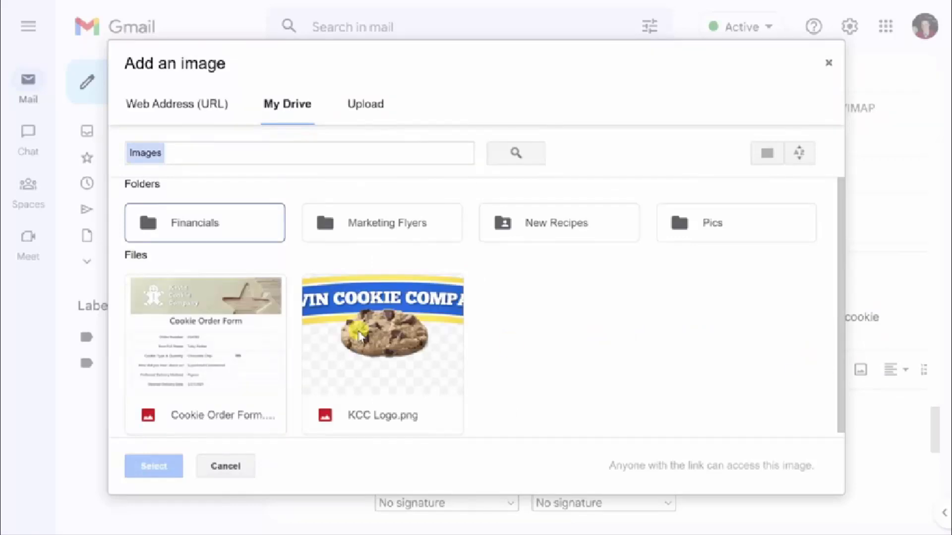
click(362, 327)
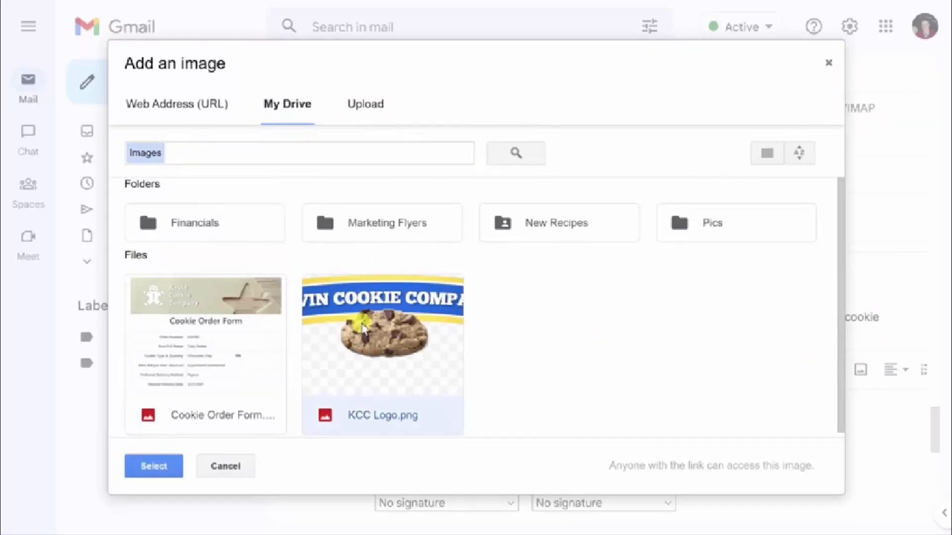
click(171, 468)
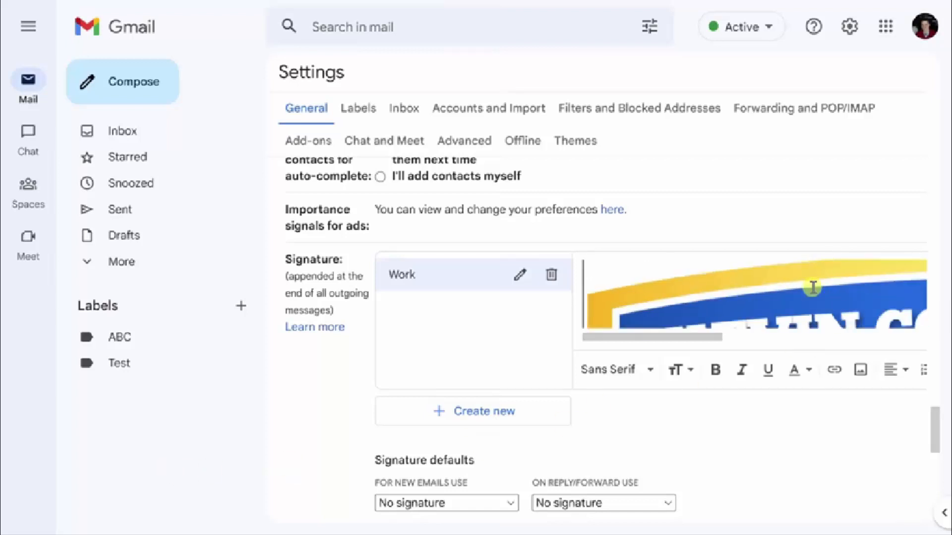
click(808, 288)
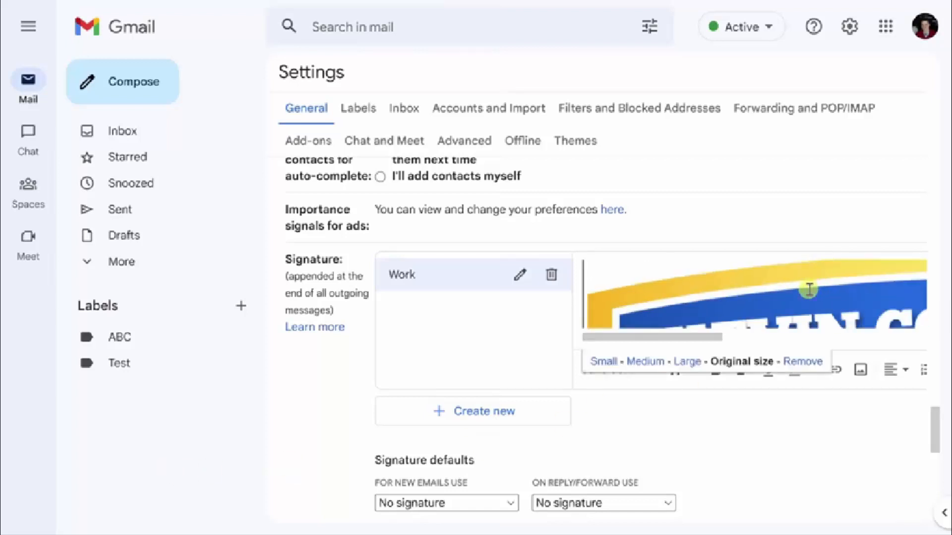
click(601, 361)
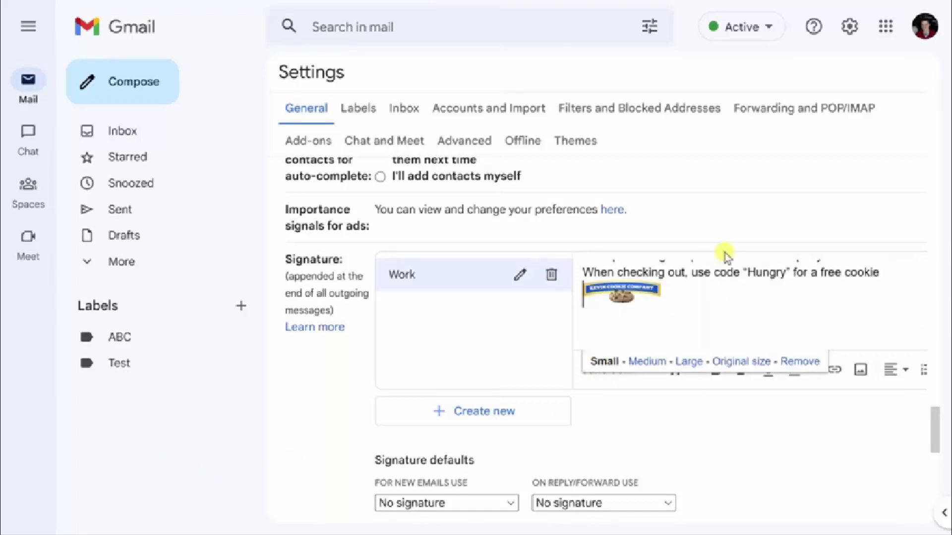
scroll(722, 276, down, 3)
click(710, 293)
scroll(710, 294, up, 3)
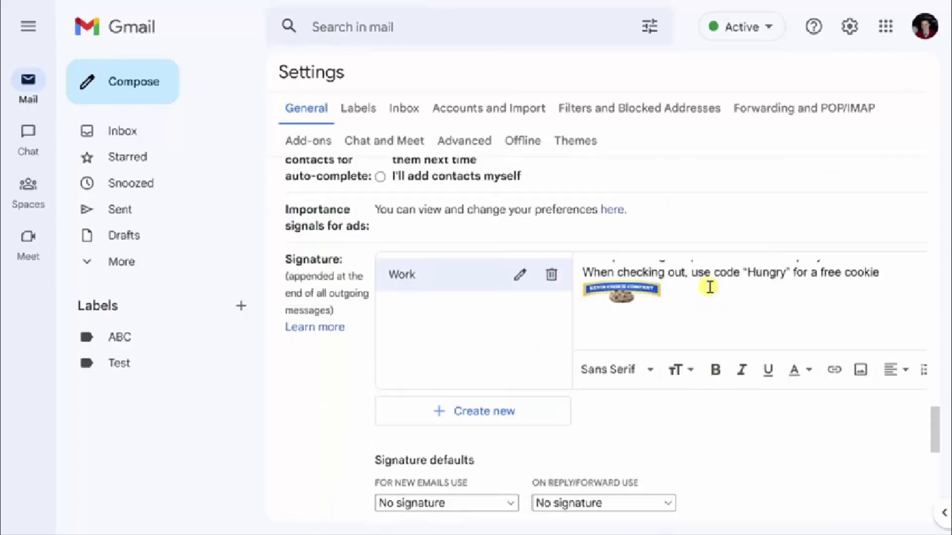
scroll(710, 296, up, 2)
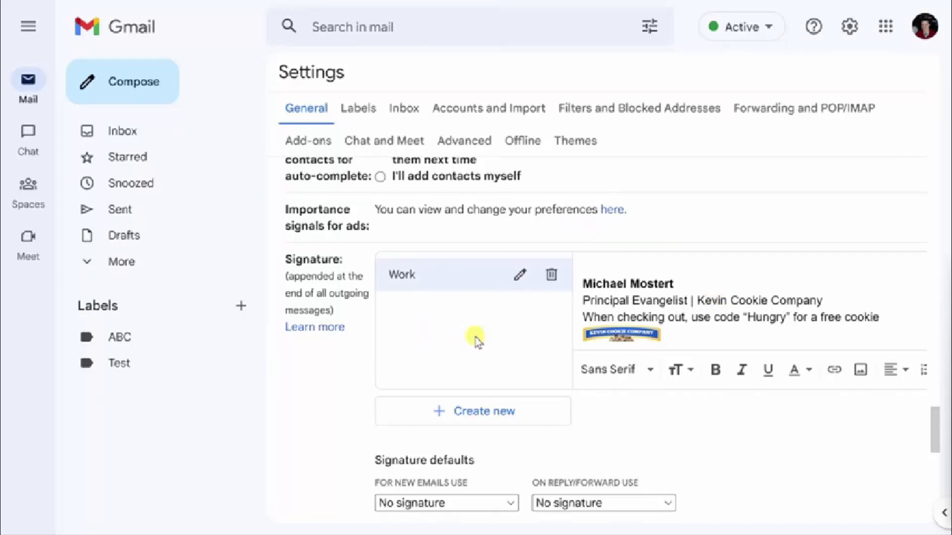
Step: Create a second signature named Personal
click(472, 413)
click(444, 259)
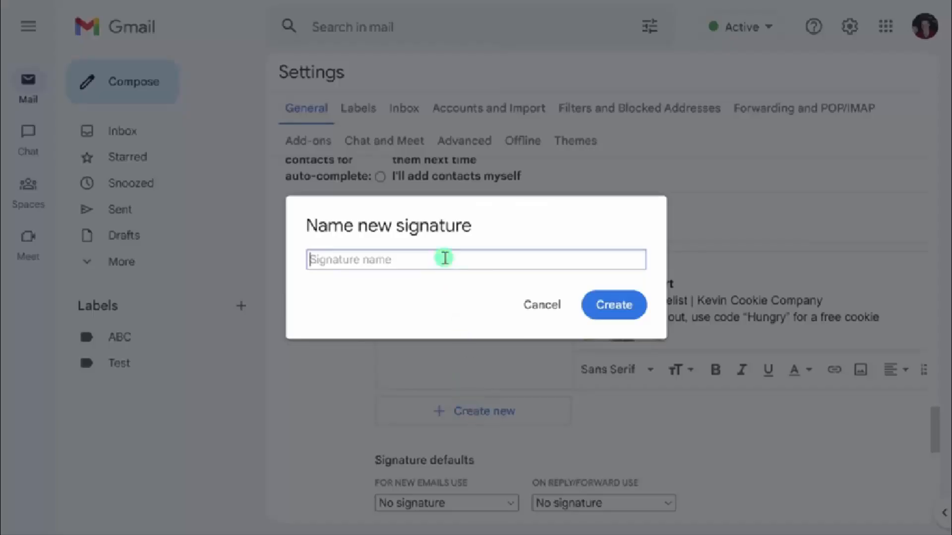
text(Personal)
click(614, 313)
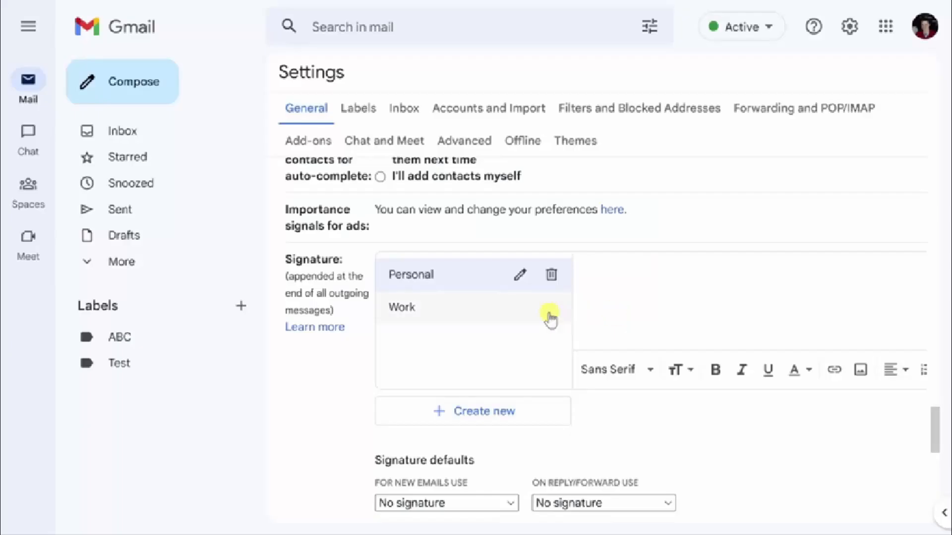
Step: Select the Personal signature and fill it with the photo and text copied from the Gmail Signature document in Google Docs
click(483, 306)
click(474, 271)
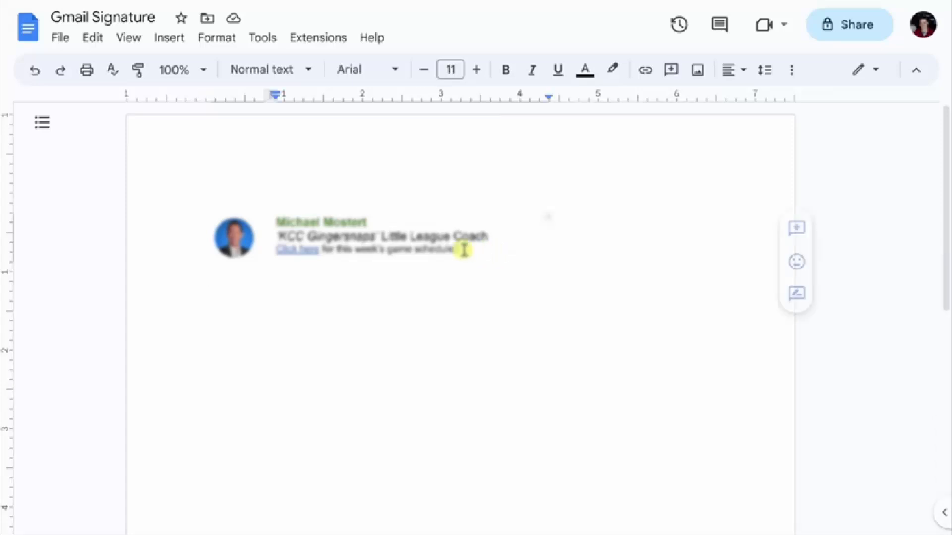
drag(464, 248, 208, 218)
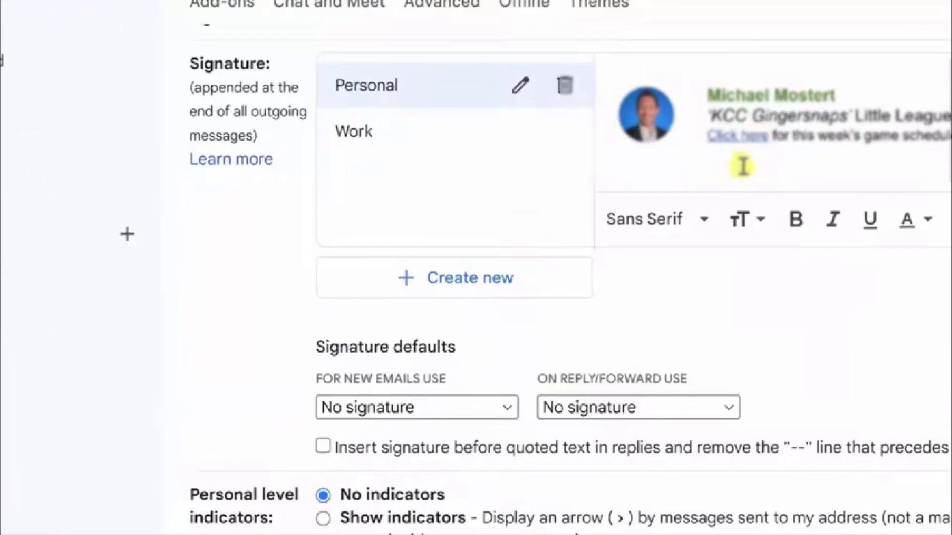
click(448, 405)
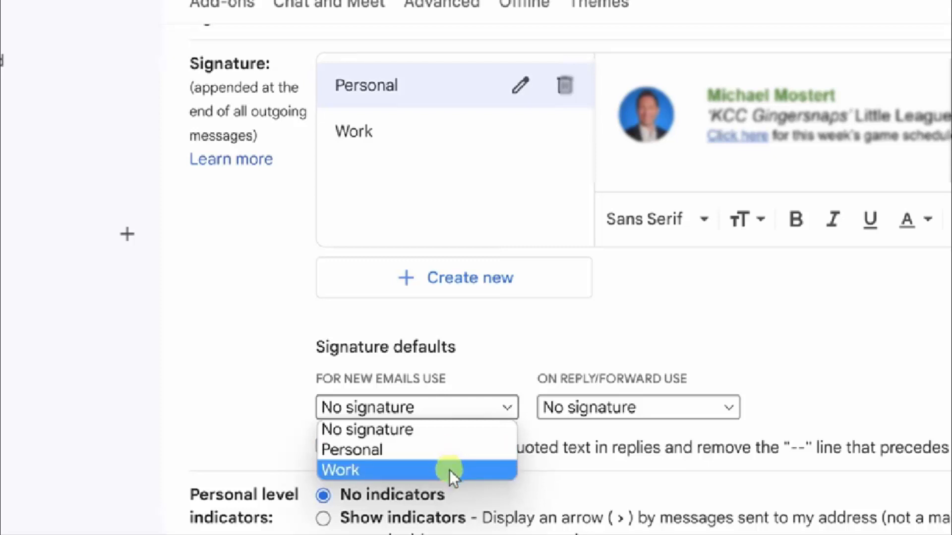
click(885, 391)
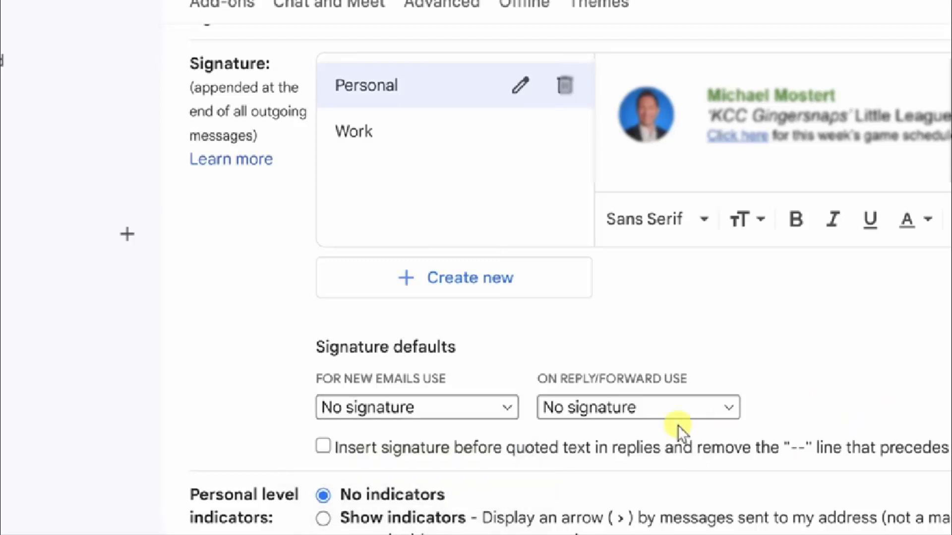
click(695, 406)
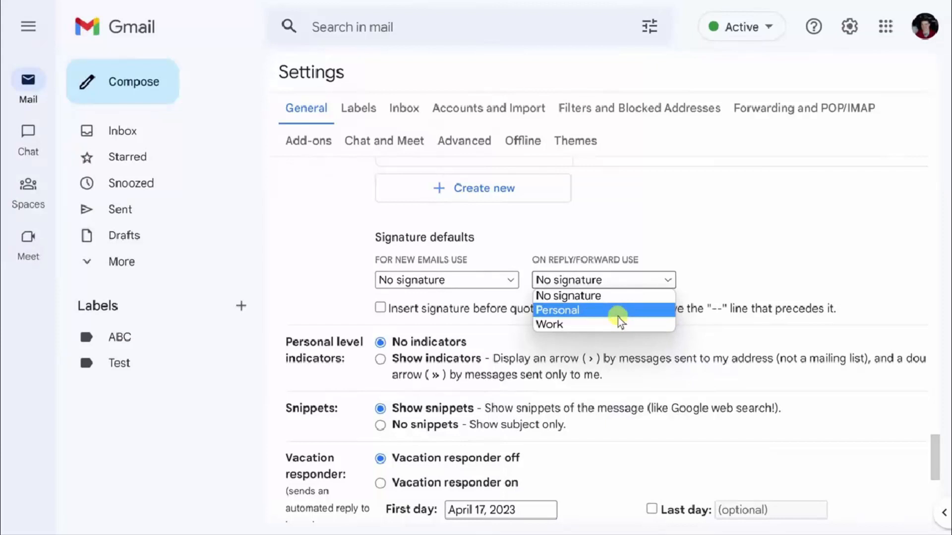
Step: Set Personal as the default signature for new emails and for replies and forwards, and save the settings
click(498, 281)
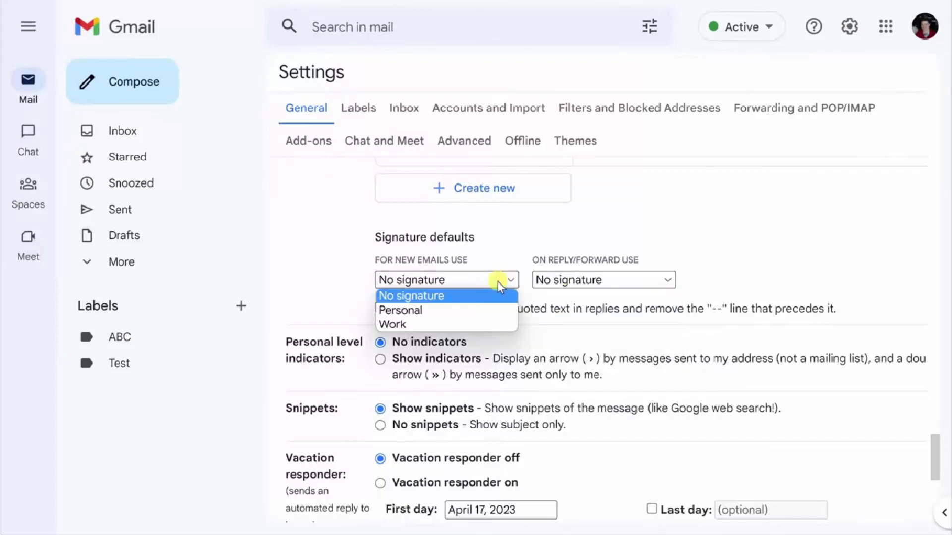
click(482, 310)
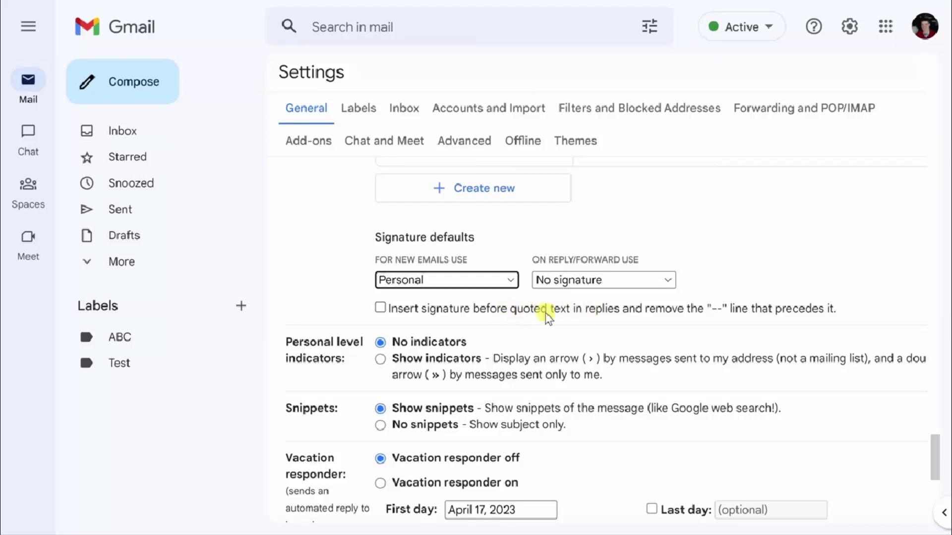
click(605, 280)
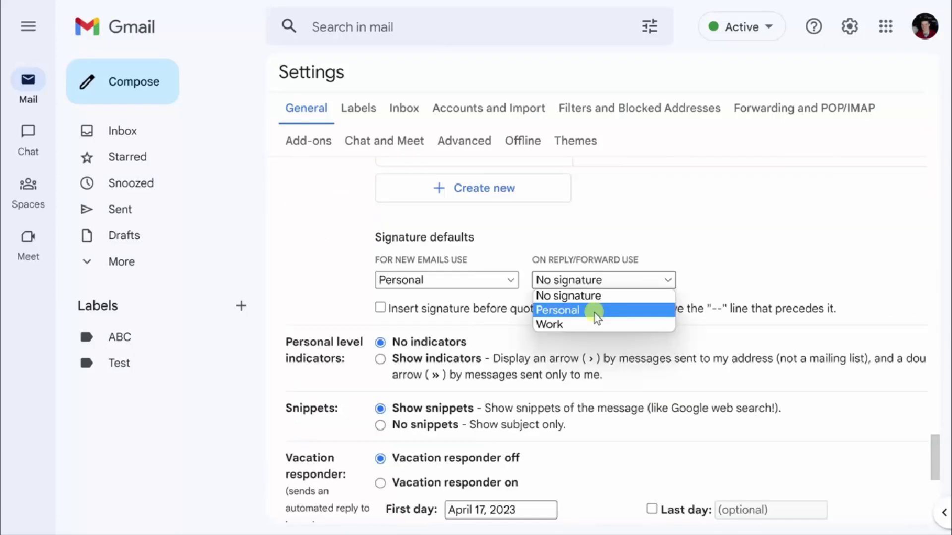
click(594, 312)
scroll(590, 354, down, 5)
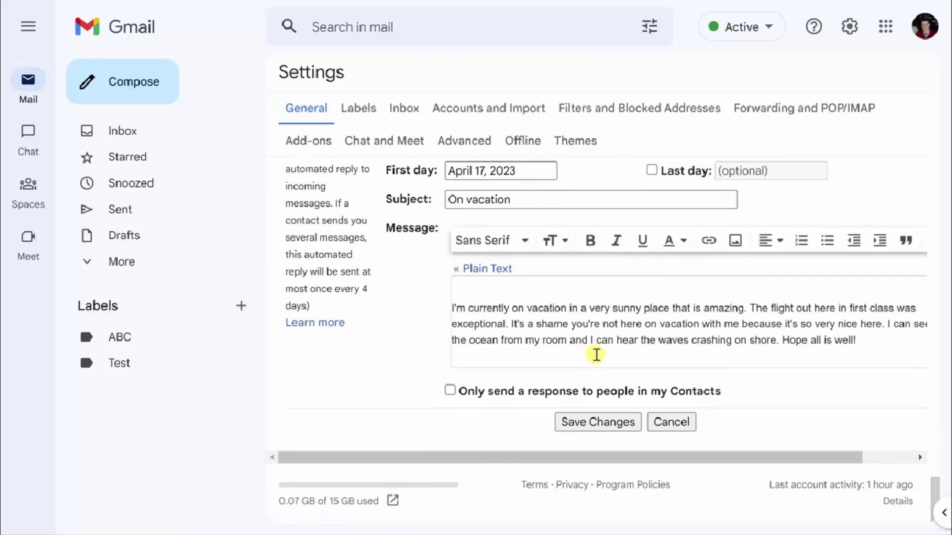
click(593, 422)
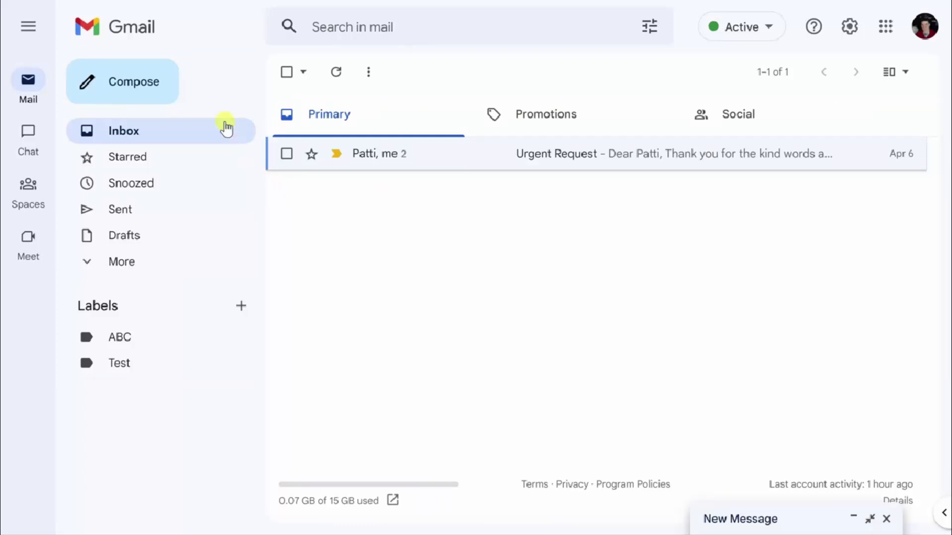
Step: Compose a new message in full-screen view and switch its signature from Personal to Work
click(159, 94)
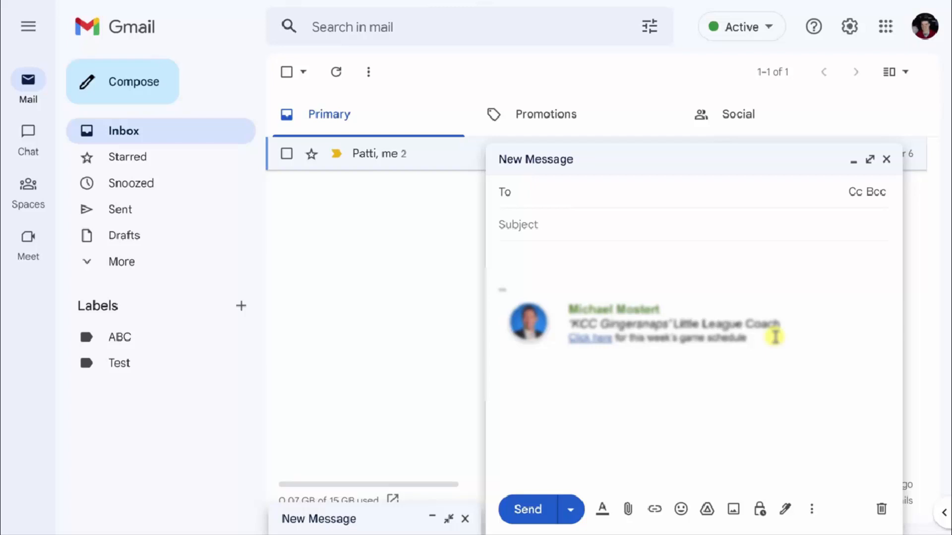
click(870, 159)
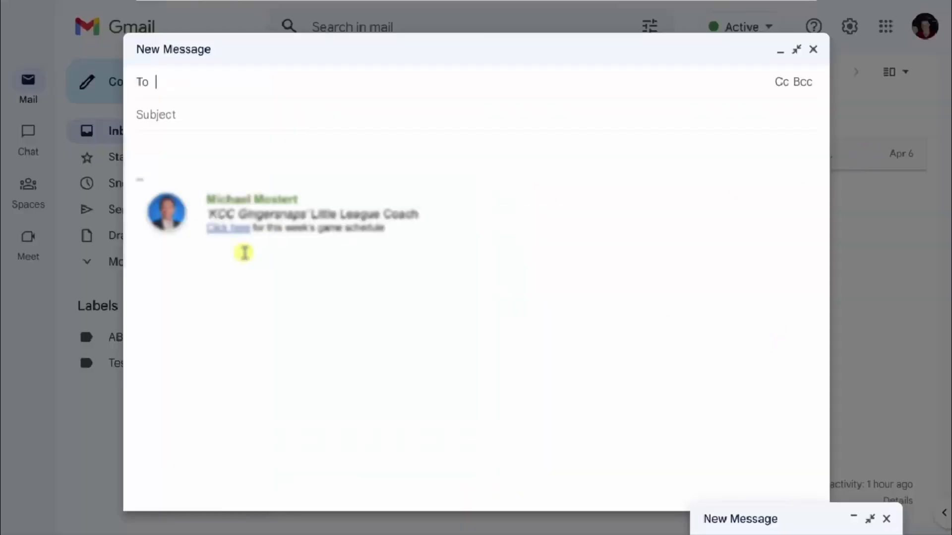
drag(403, 236, 79, 198)
click(478, 402)
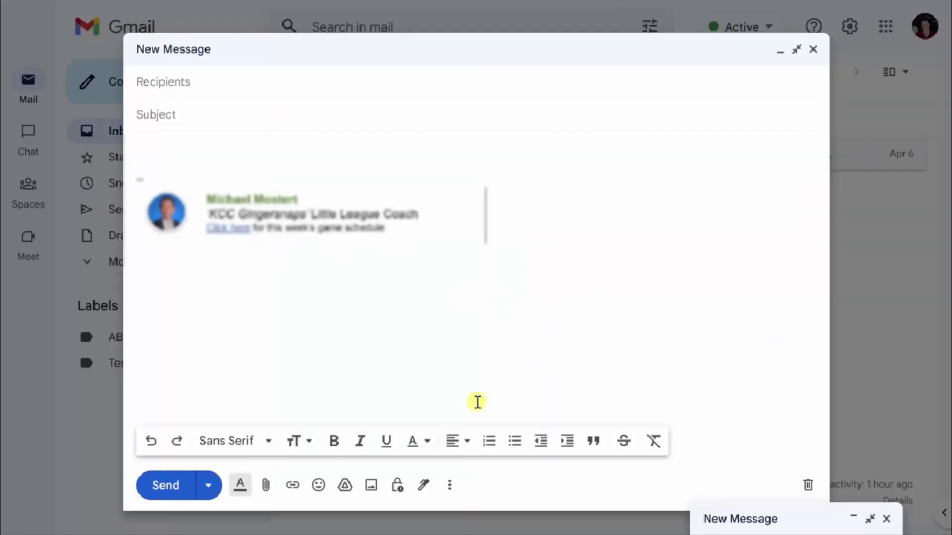
click(425, 487)
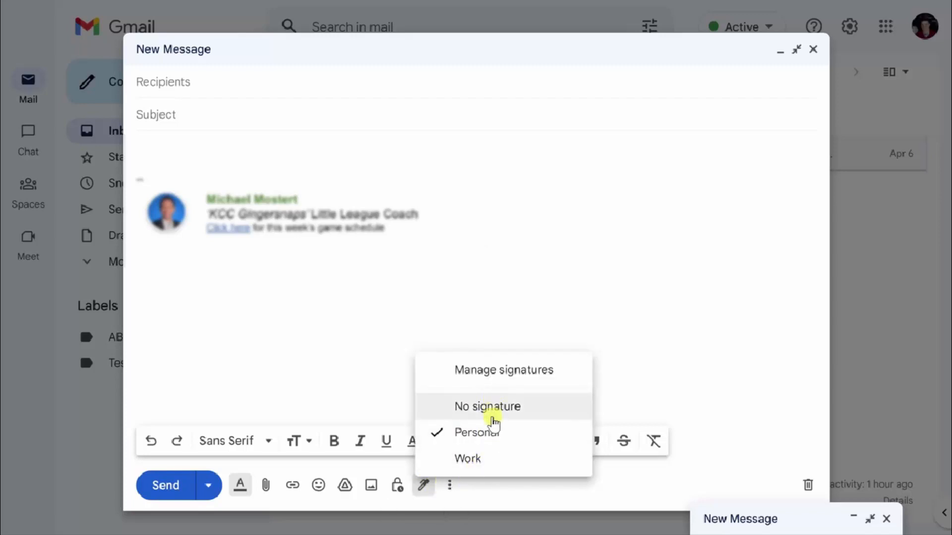
click(484, 459)
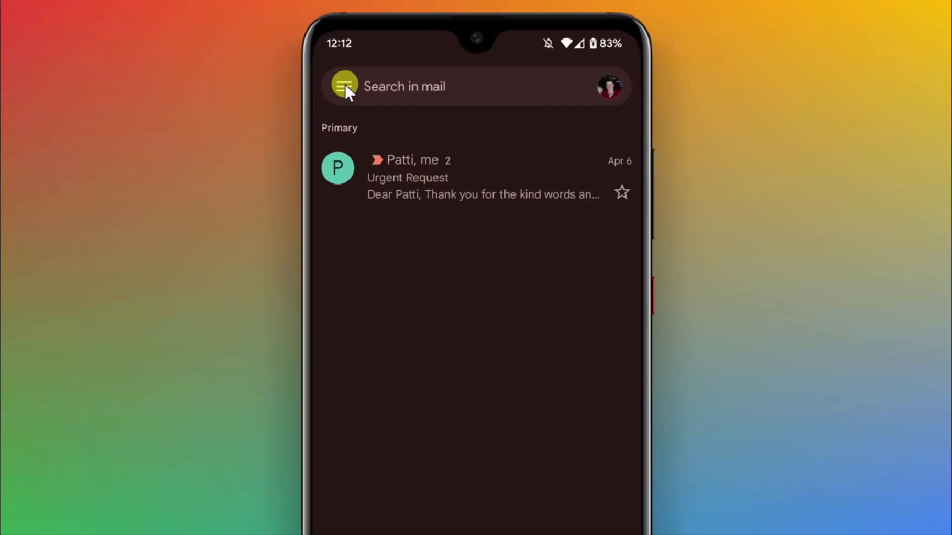
Step: Switch to the Gmail mobile app and open the settings of the Gmail account
click(343, 87)
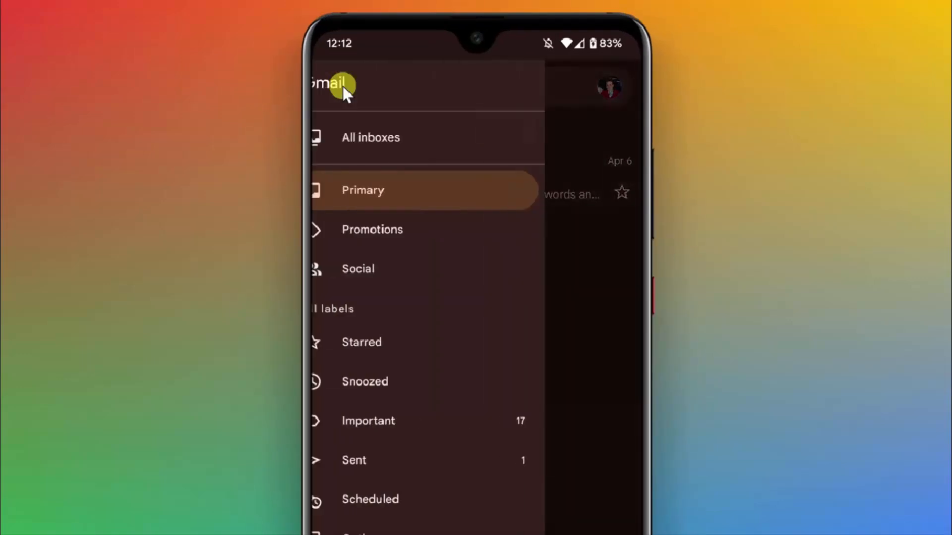
scroll(535, 310, down, 5)
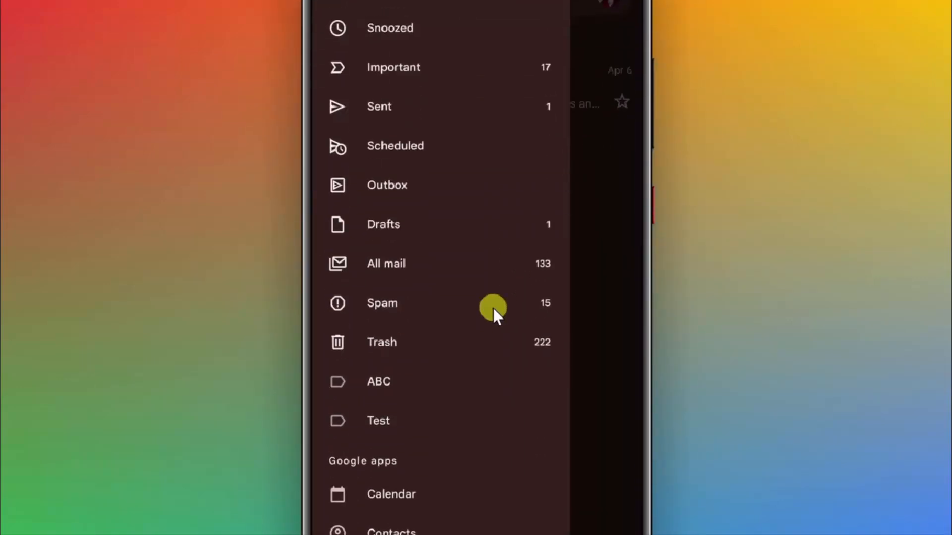
click(392, 448)
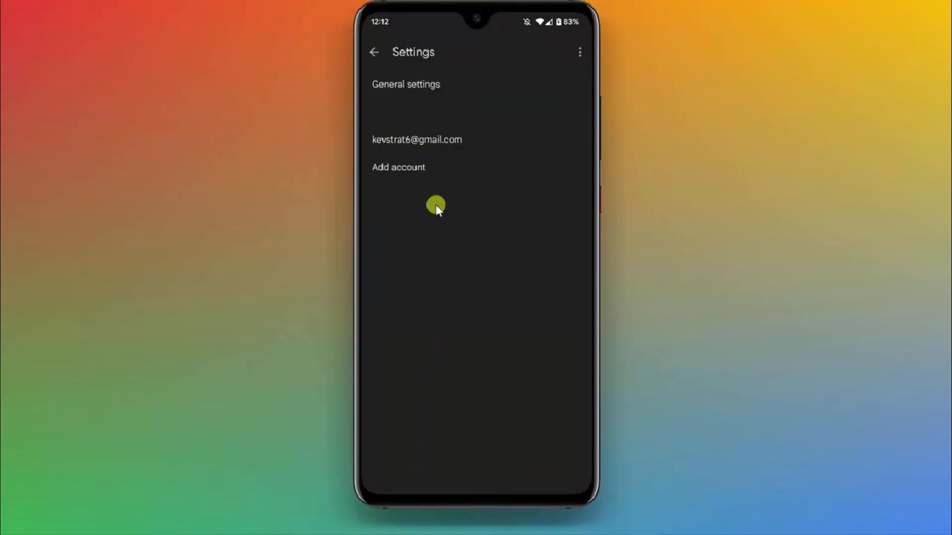
click(442, 138)
Step: Set the mobile signature to the sender's full name followed by "Sent from my mobile device... excuse any typos and bad decisions"
scroll(457, 156, down, 6)
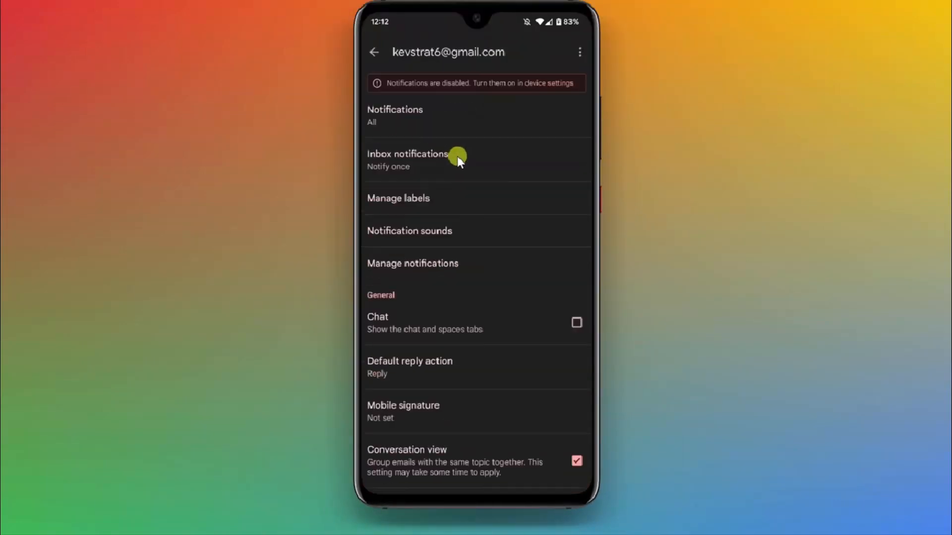
scroll(456, 157, down, 3)
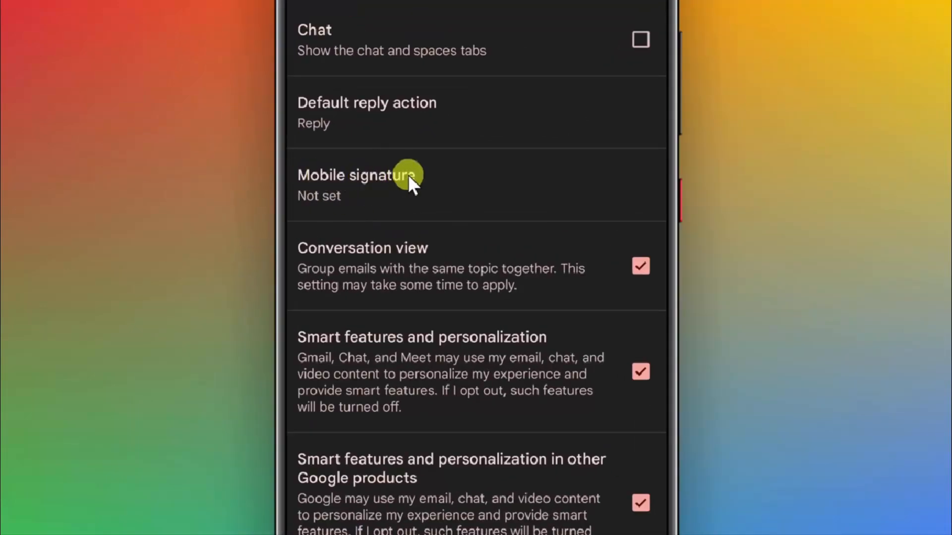
click(373, 196)
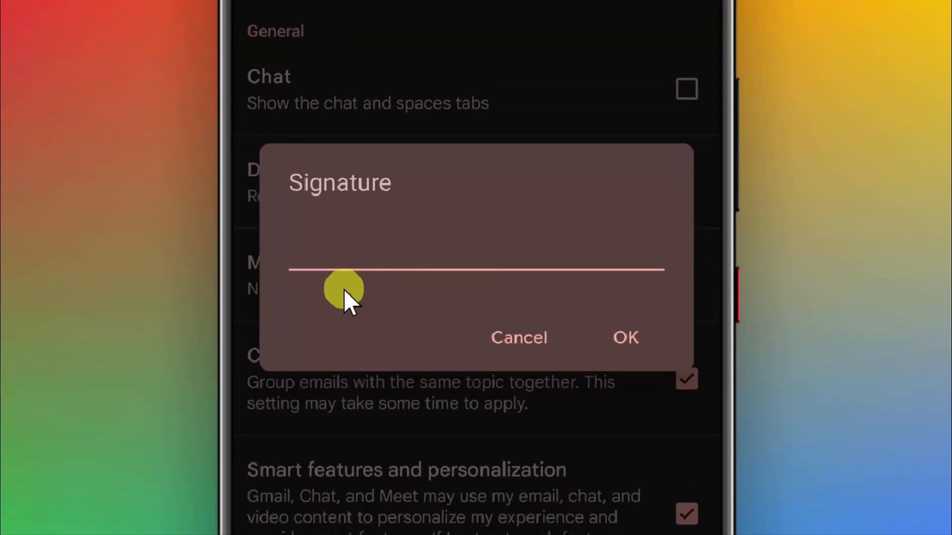
text(Michael Mostert Sent from my mobile device... excuse any typos and bad decisions)
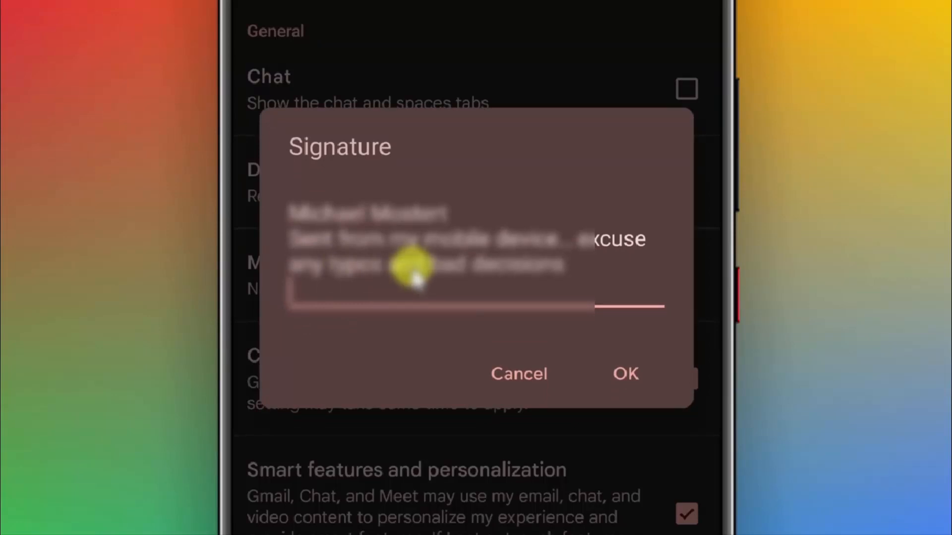
click(625, 371)
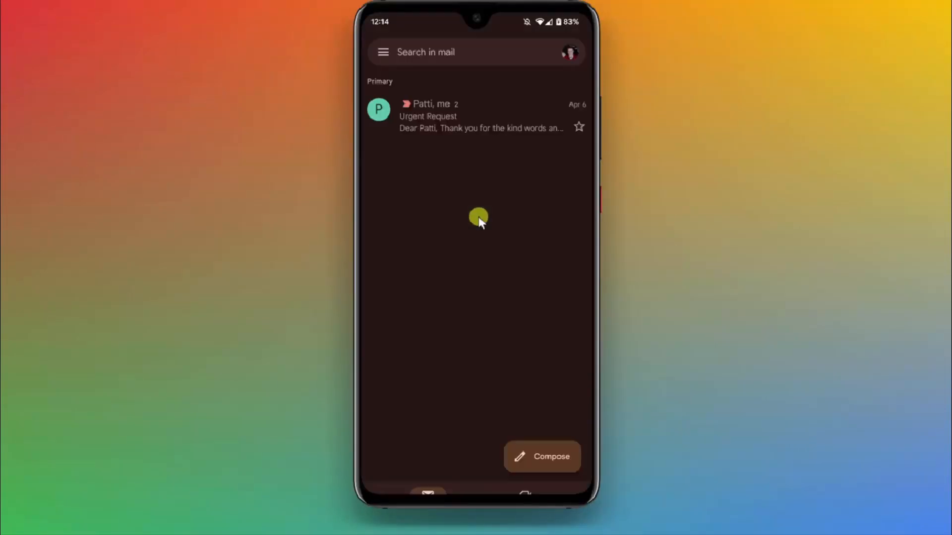
Step: Open a new message in the mobile app to check its signature, and return to the inbox
click(535, 456)
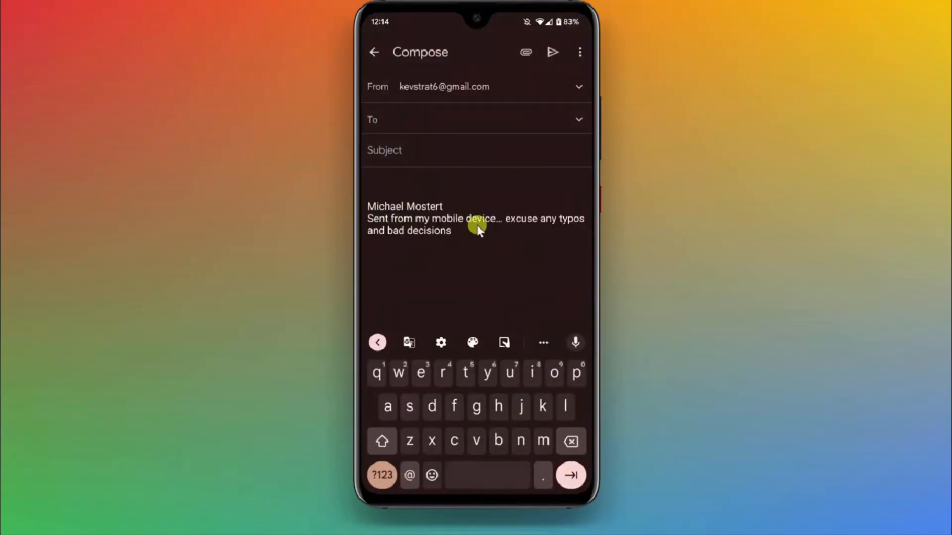
click(374, 51)
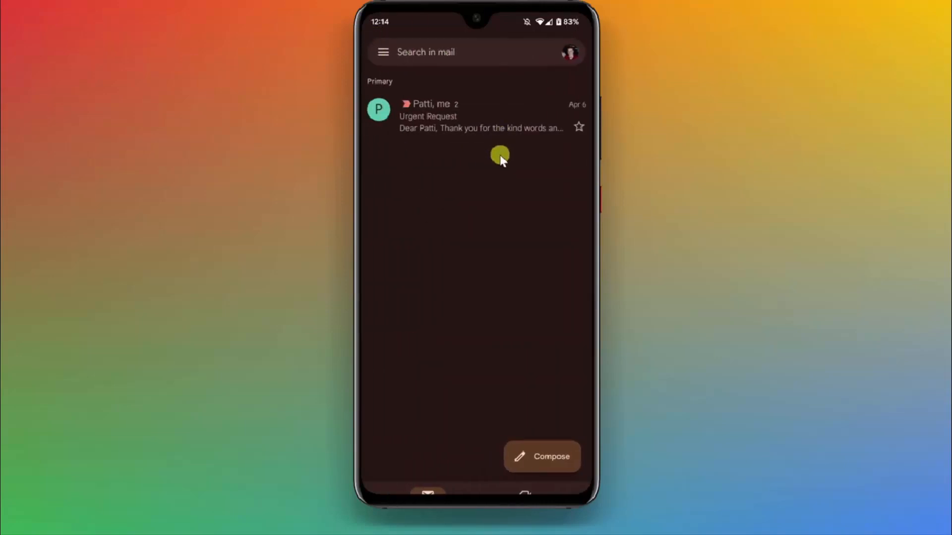